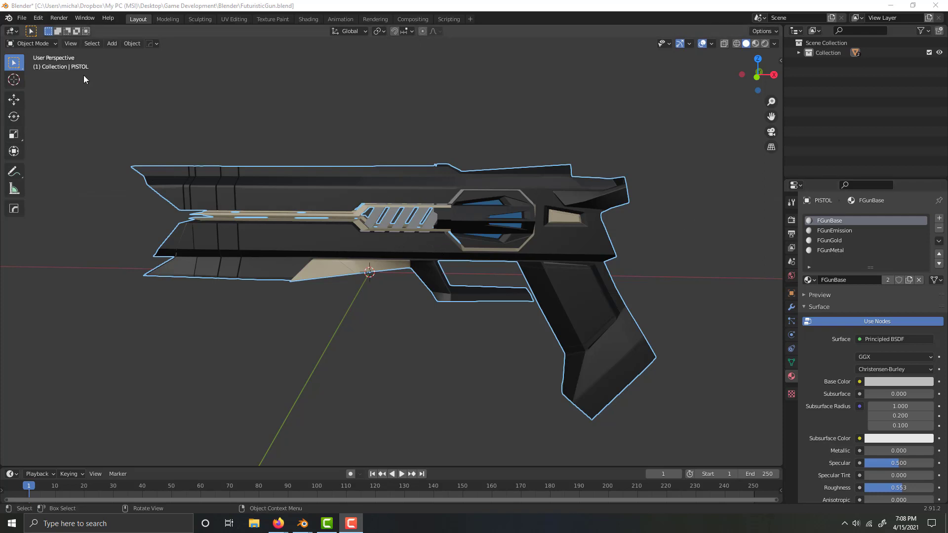
Step: Enter Edit Mode on the pistol and select all faces that use the FGunBase material
click(369, 192)
key(Tab)
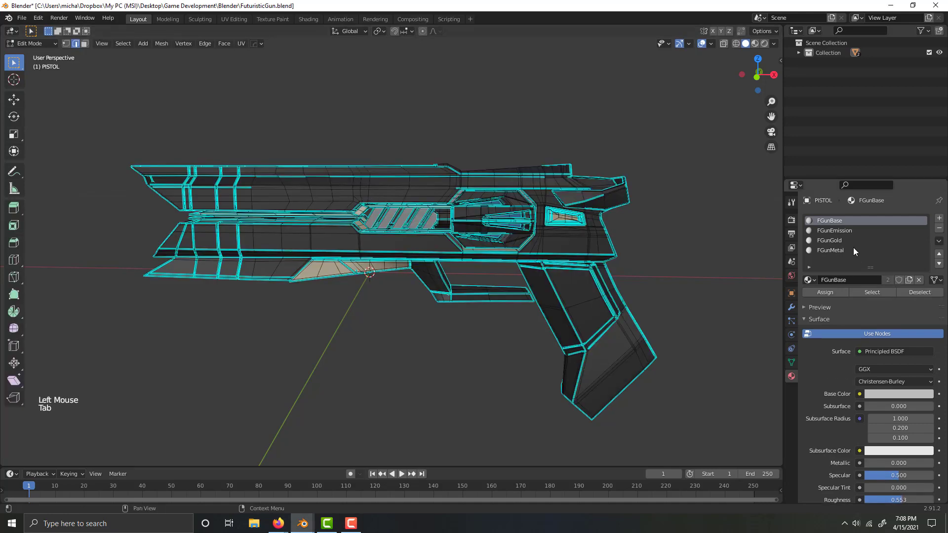
click(833, 230)
click(834, 221)
click(872, 293)
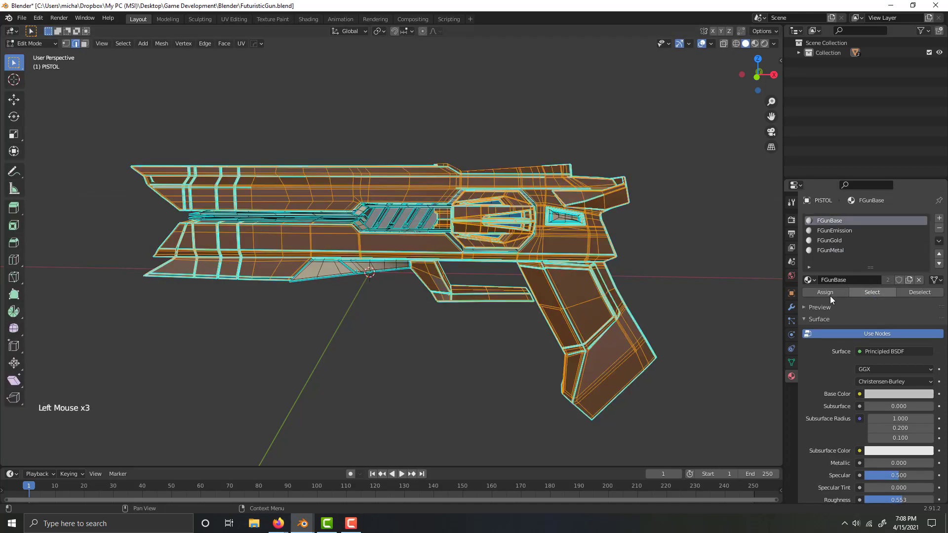
Step: Switch to face selection and enter Vertex Paint mode with the face selection mask enabled
middle_drag(351, 210, 363, 213)
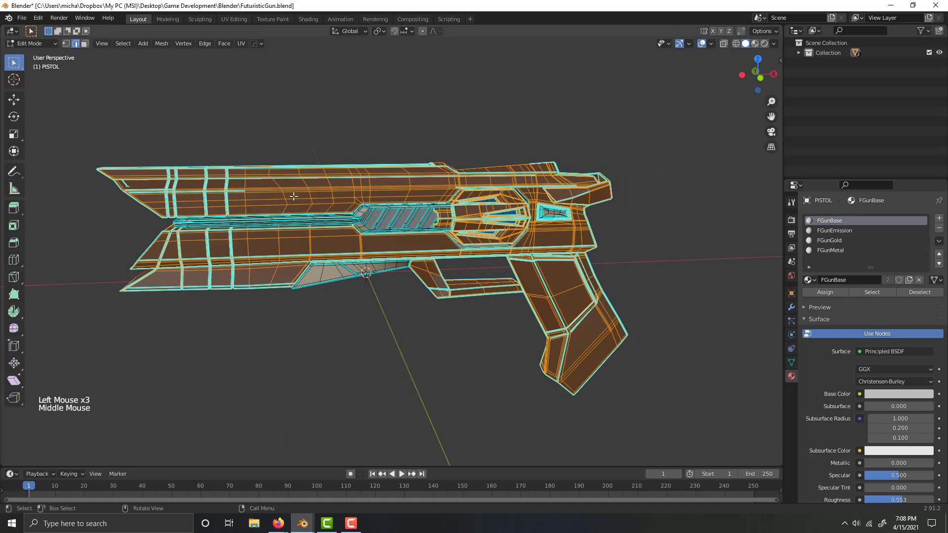
click(85, 44)
click(48, 44)
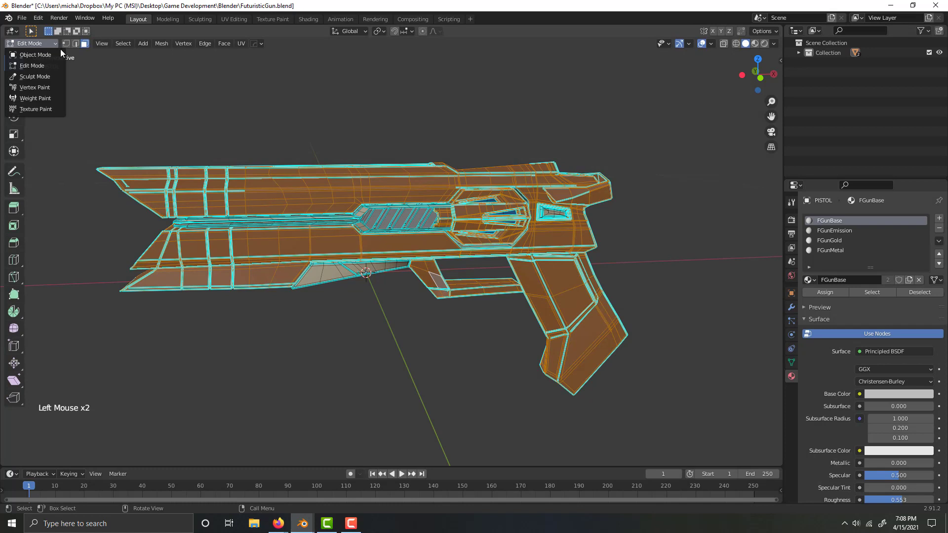
click(51, 89)
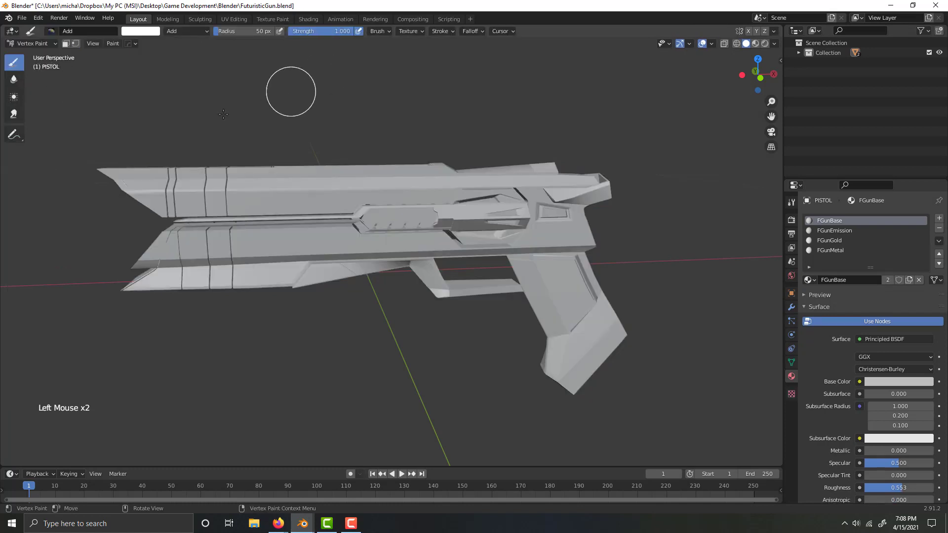
click(66, 44)
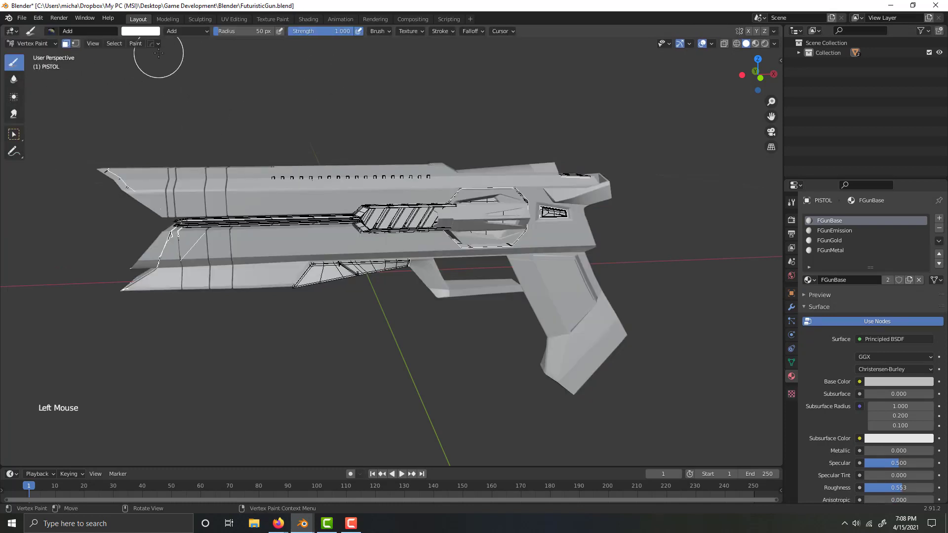
Step: Pick a blue paint color with hue 0.653 and set it as the vertex color of the selected FGunBase faces
click(146, 31)
click(197, 67)
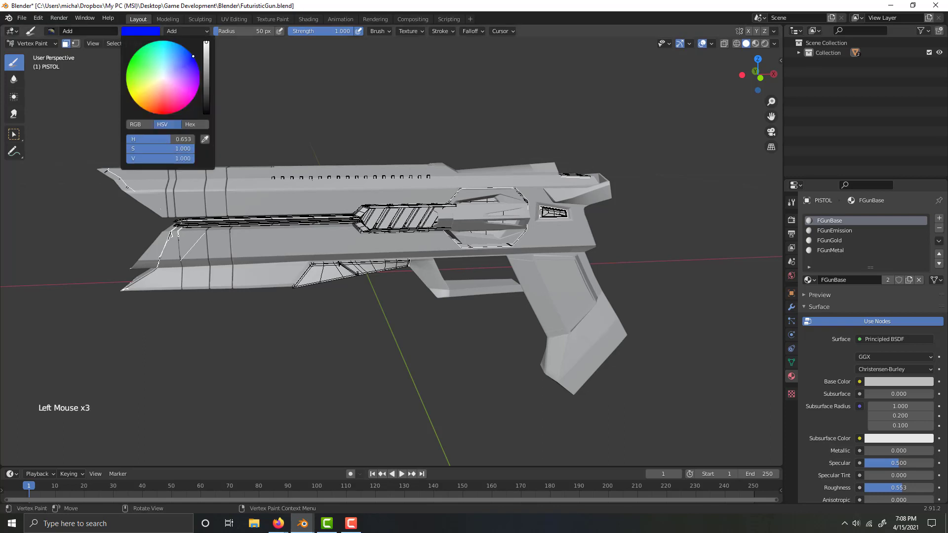
click(135, 43)
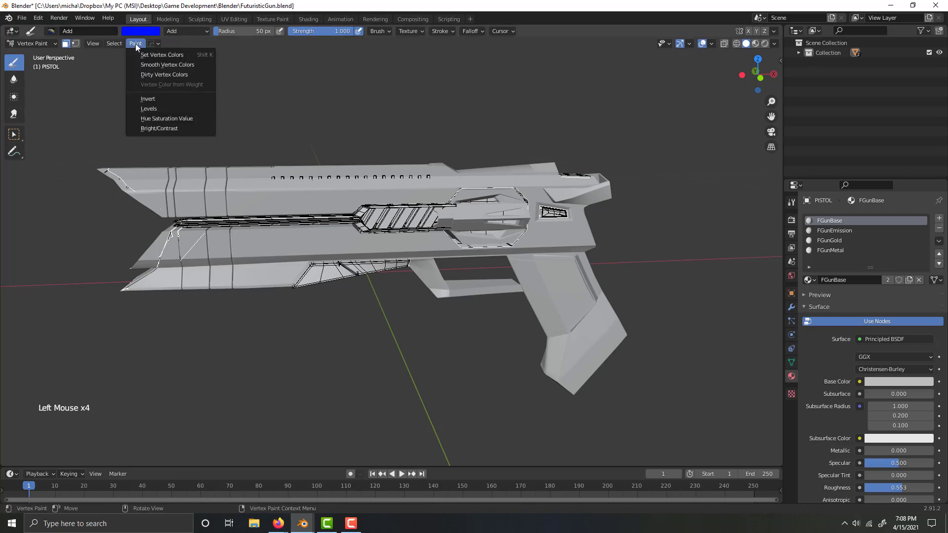
click(178, 54)
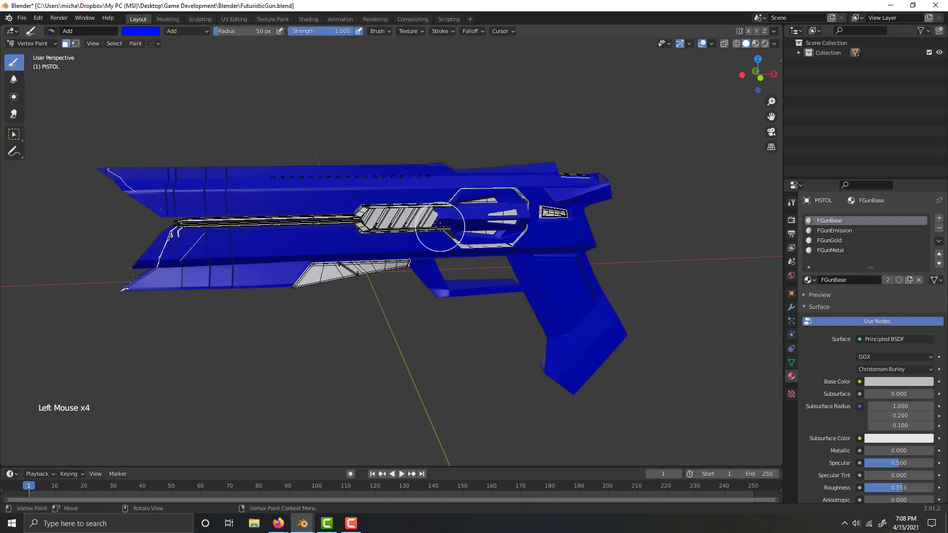
mouse_move(444, 237)
middle_down()
mouse_move(424, 241)
mouse_move(543, 245)
mouse_move(376, 242)
middle_up()
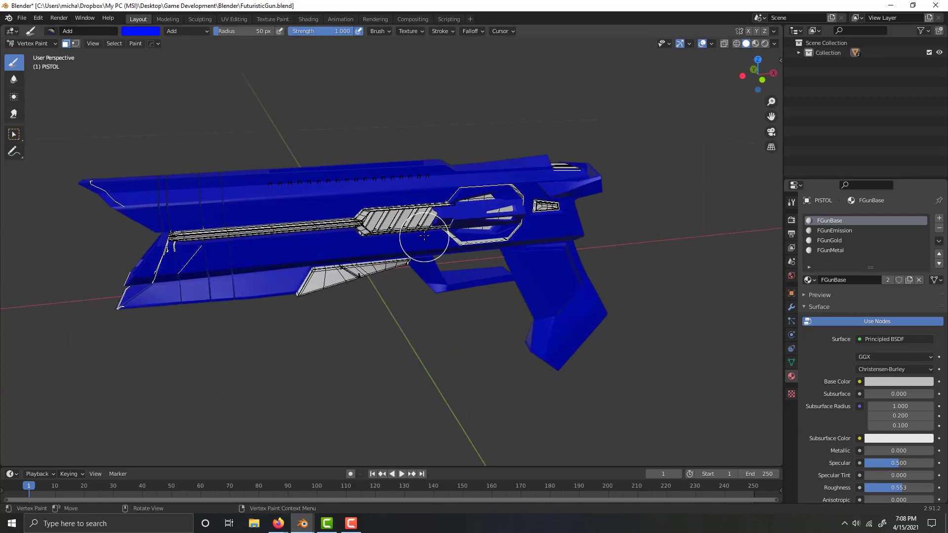
Step: Clear the selection in Edit Mode and select only the faces that use the FGunGold material
key(Tab)
key(a)
key(a)
key(a)
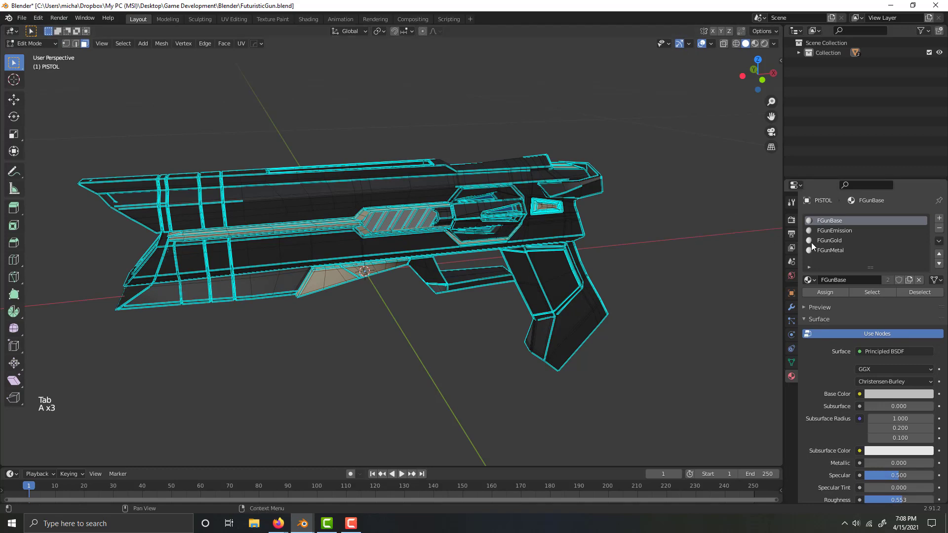
click(839, 241)
click(873, 292)
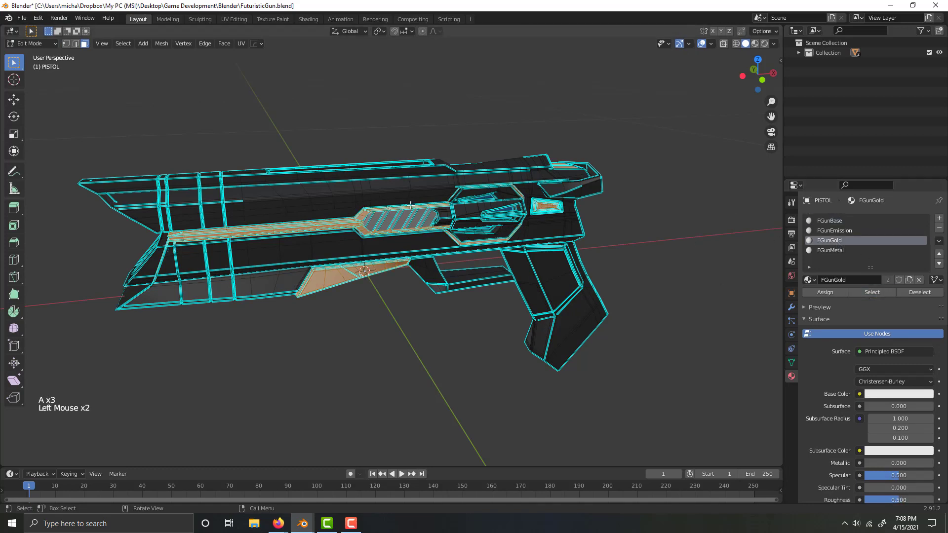
Step: In Vertex Paint mode, fill the selected FGunGold faces with a yellow vertex color of hue 0.130
key(Tab)
click(132, 44)
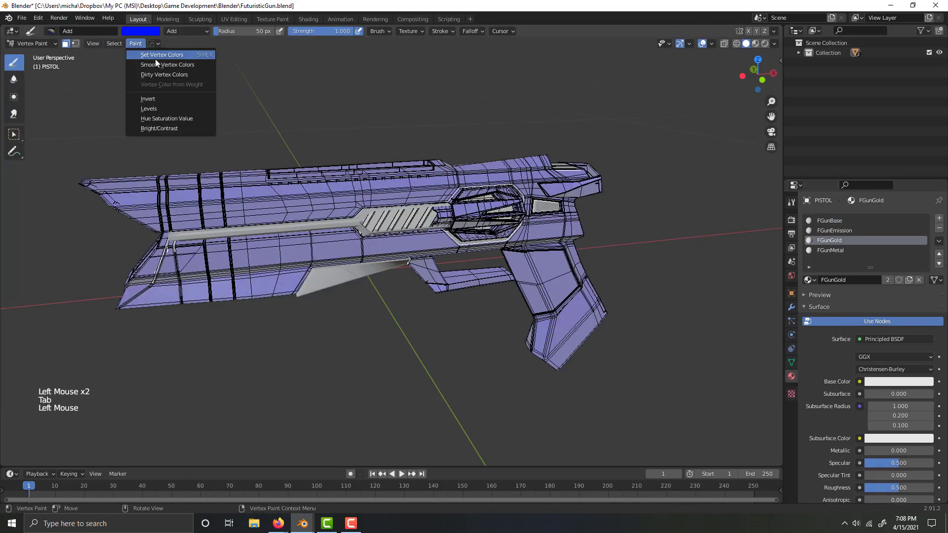
click(140, 31)
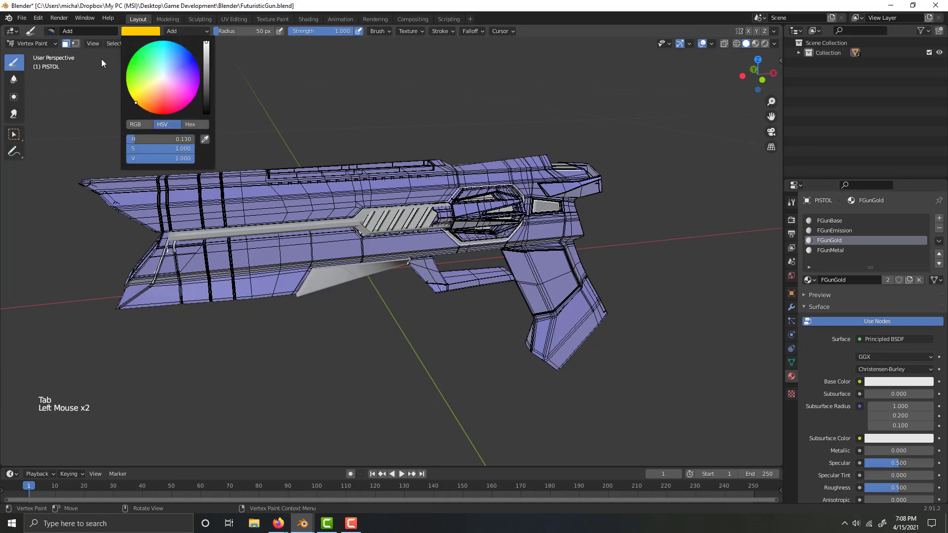
click(133, 43)
click(152, 57)
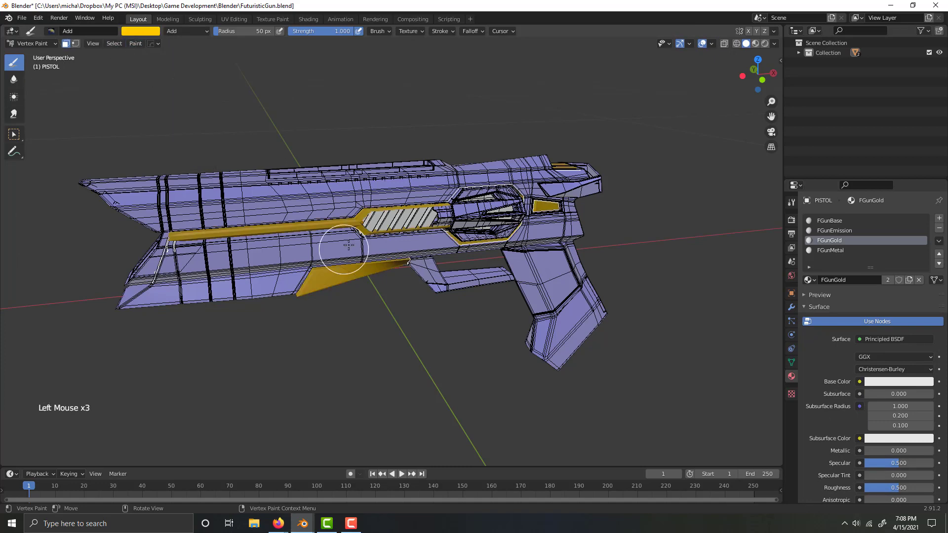
Step: Return to Edit Mode, deselect the gold faces and select only the faces that use the FGunMetal material
key(Tab)
click(835, 250)
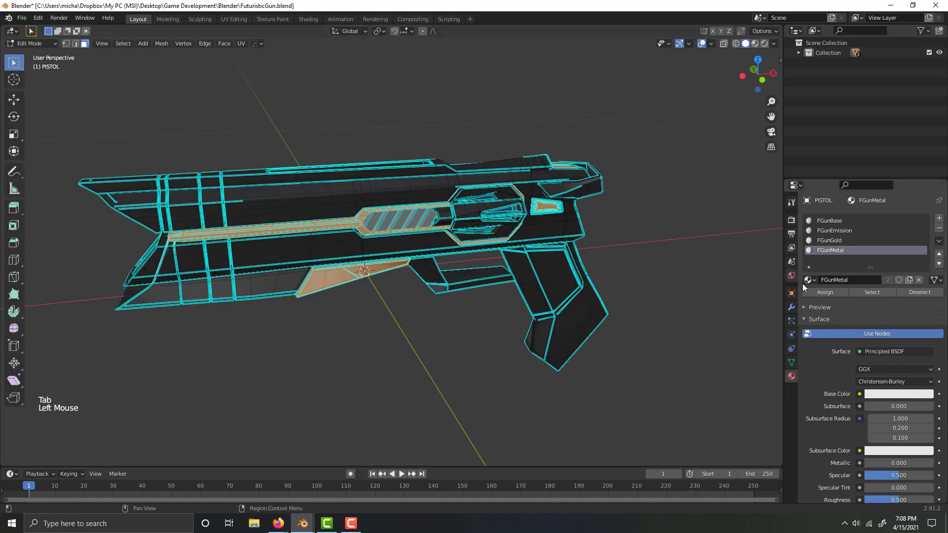
click(872, 292)
key(Tab)
key(Tab)
key(a)
key(a)
key(a)
click(872, 292)
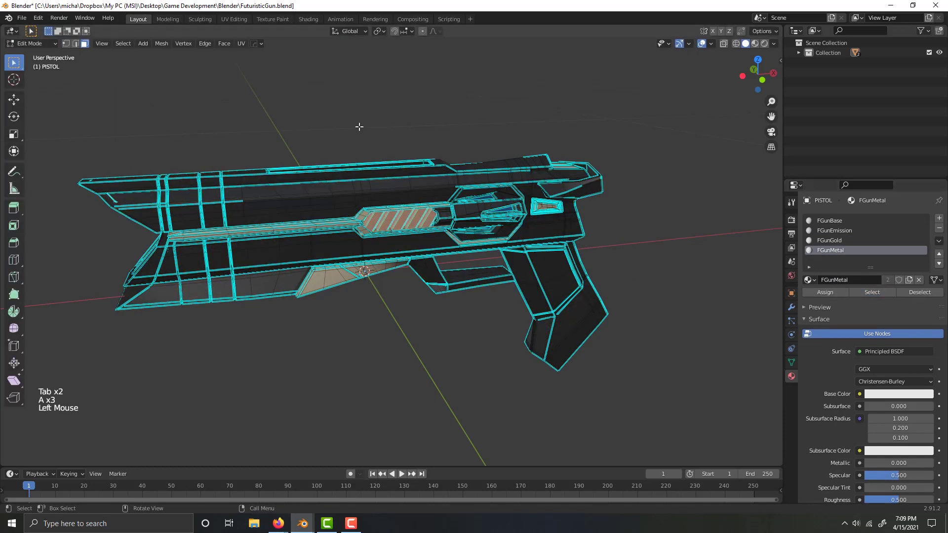
Step: In Vertex Paint mode, choose a bright green and set it as the vertex color of the FGunMetal faces
key(Tab)
click(136, 44)
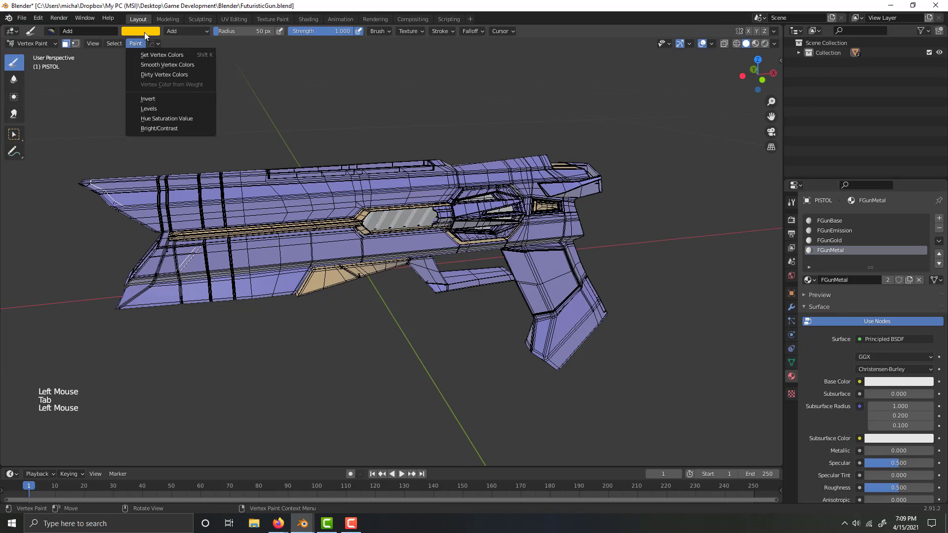
click(150, 31)
click(129, 54)
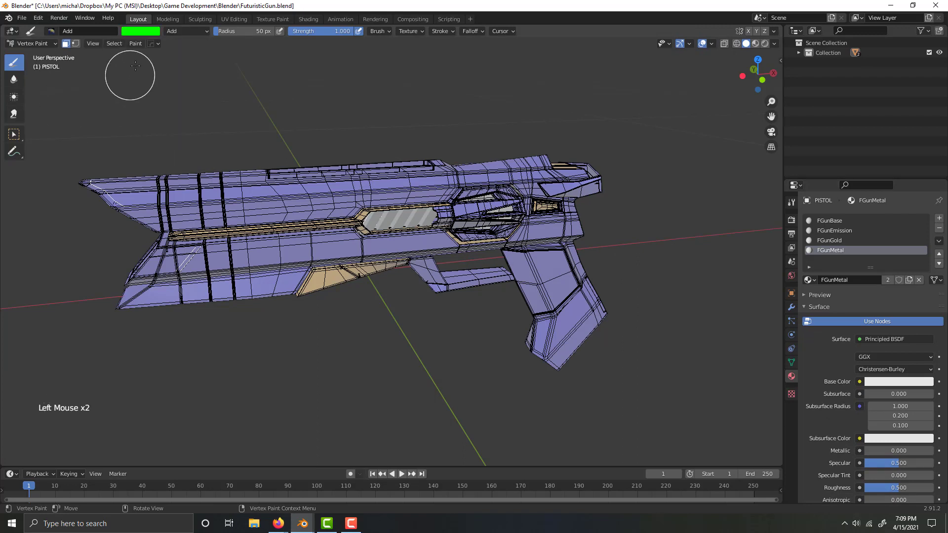
click(135, 44)
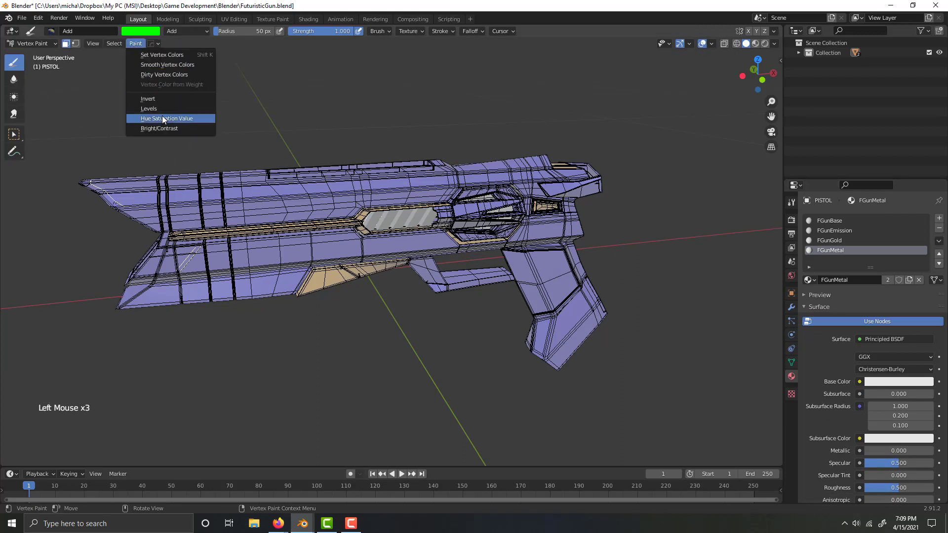
click(170, 53)
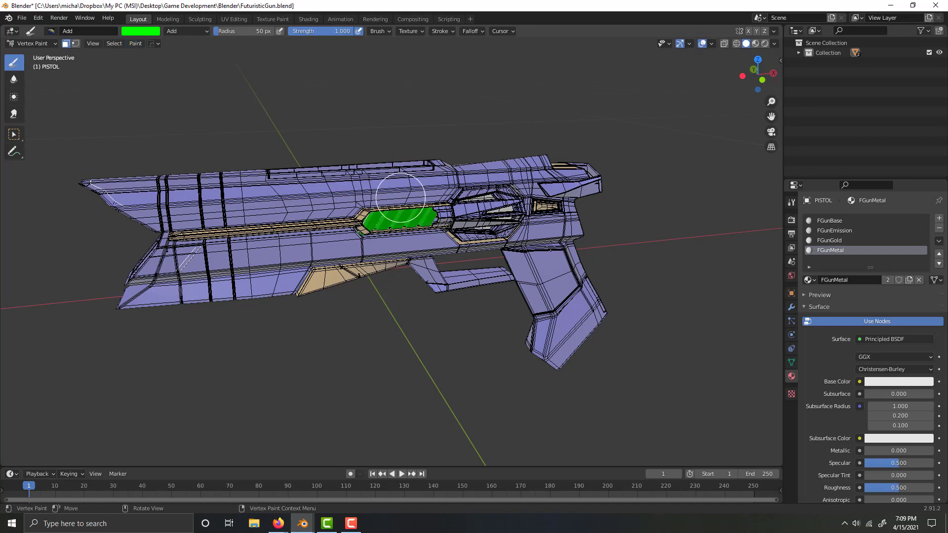
Step: Inspect the blue, yellow and green vertex colors on the pistol, and clear the face selection in Edit Mode
scroll(459, 246, up, 2)
middle_drag(459, 245, 400, 248)
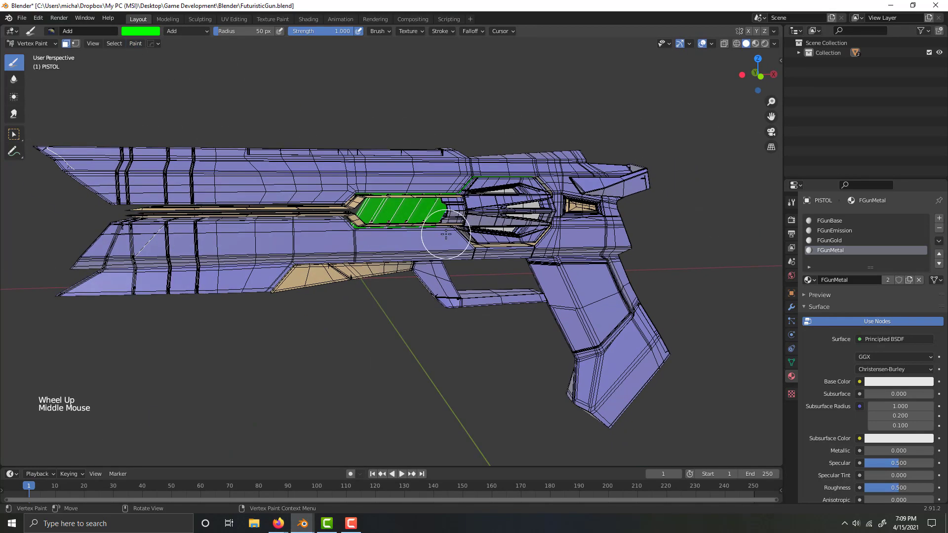
key(Tab)
scroll(400, 247, down, 2)
key(Tab)
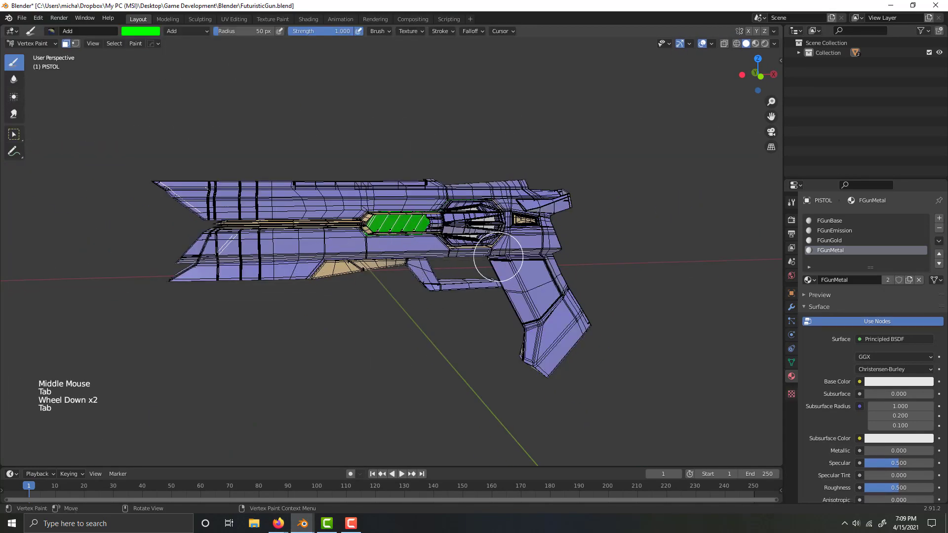
mouse_move(491, 255)
middle_down()
mouse_move(397, 268)
mouse_move(522, 260)
mouse_move(474, 264)
middle_up()
key(a)
key(a)
key(a)
key(Tab)
key(a)
key(a)
key(a)
key(Tab)
scroll(522, 260, up, 3)
key(Tab)
scroll(474, 264, down, 2)
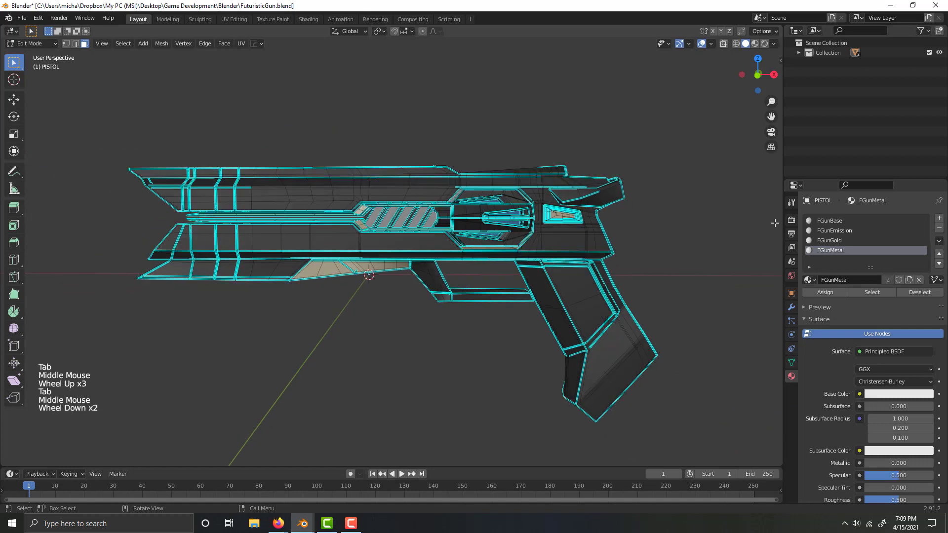
Step: Make the FGunMetal material slot active and return the pistol to Object Mode
click(844, 251)
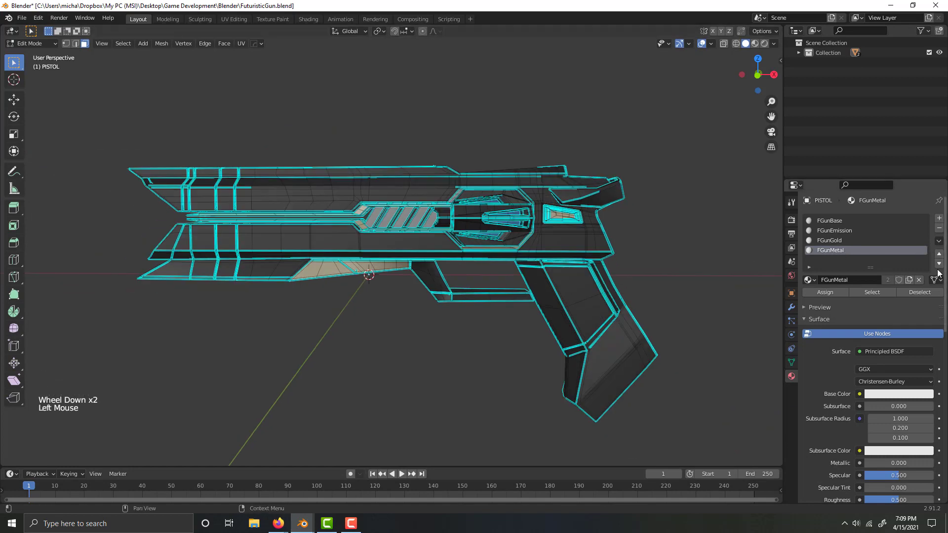
click(48, 43)
click(47, 51)
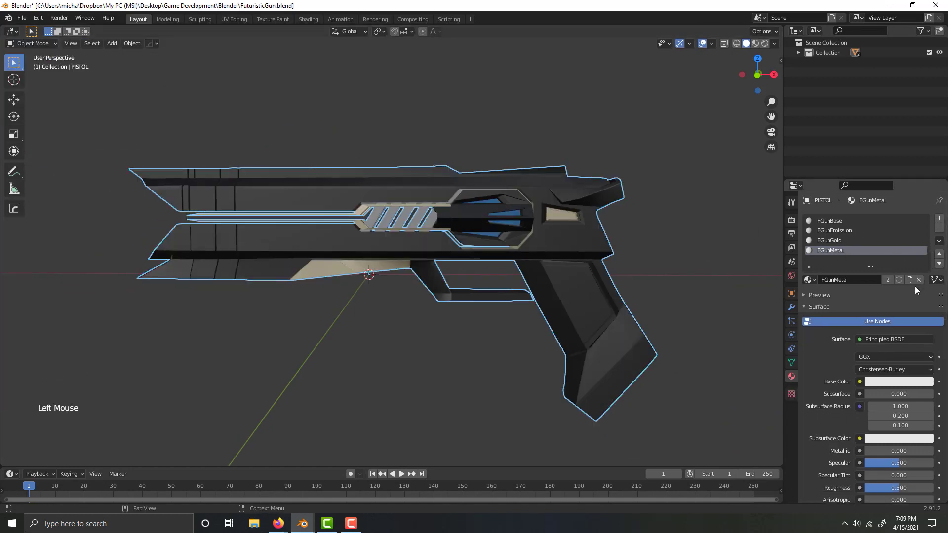
Step: In Edit Mode, select the FGunBase, FGunGold and FGunMetal faces and assign them all to the FGunBase material
click(846, 222)
key(Tab)
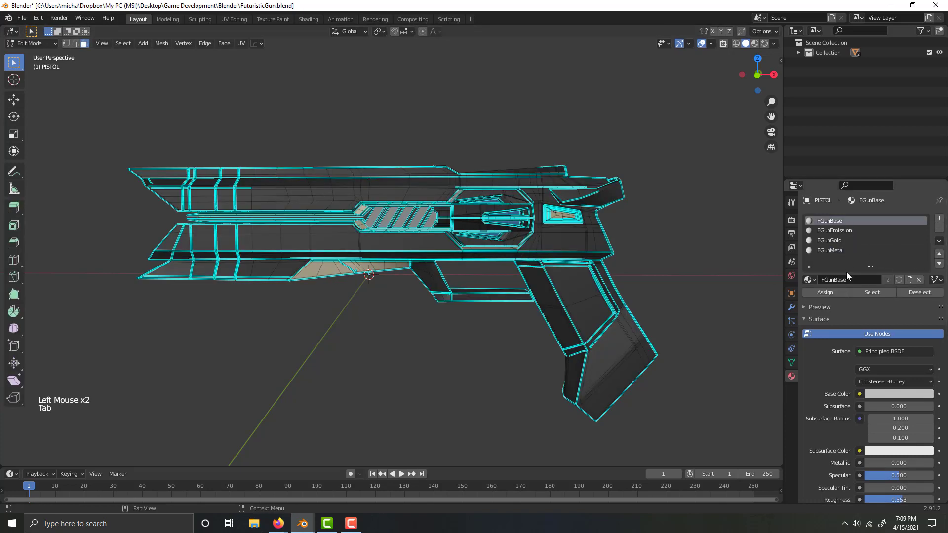
click(870, 292)
click(839, 240)
click(867, 292)
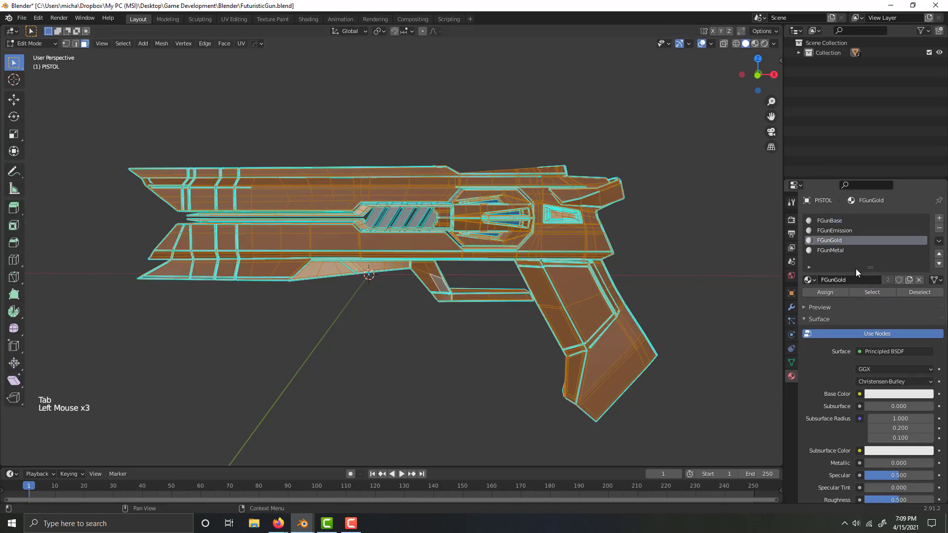
click(844, 251)
click(839, 221)
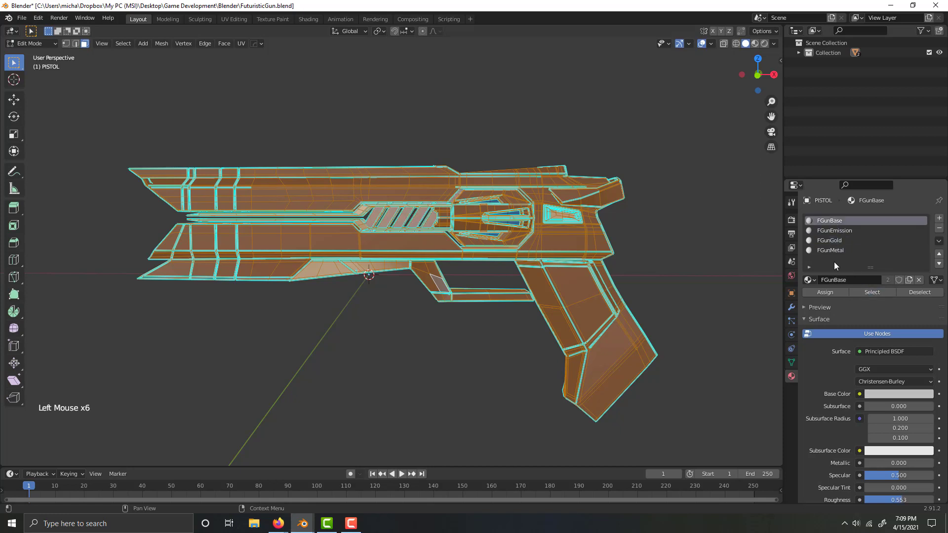
click(855, 292)
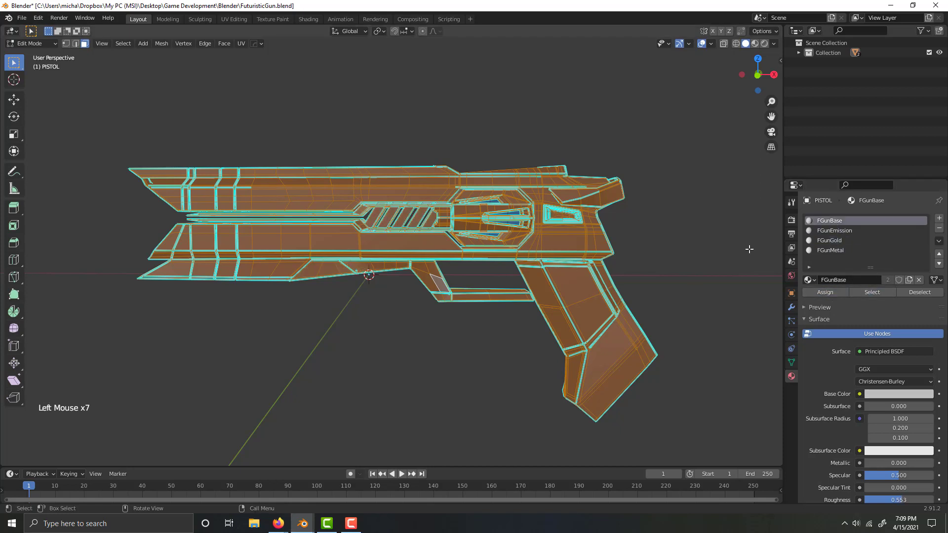
Step: Return to Object Mode and remove the FGunMetal and FGunGold material slots from the pistol
click(840, 233)
click(845, 251)
shift+click(846, 252)
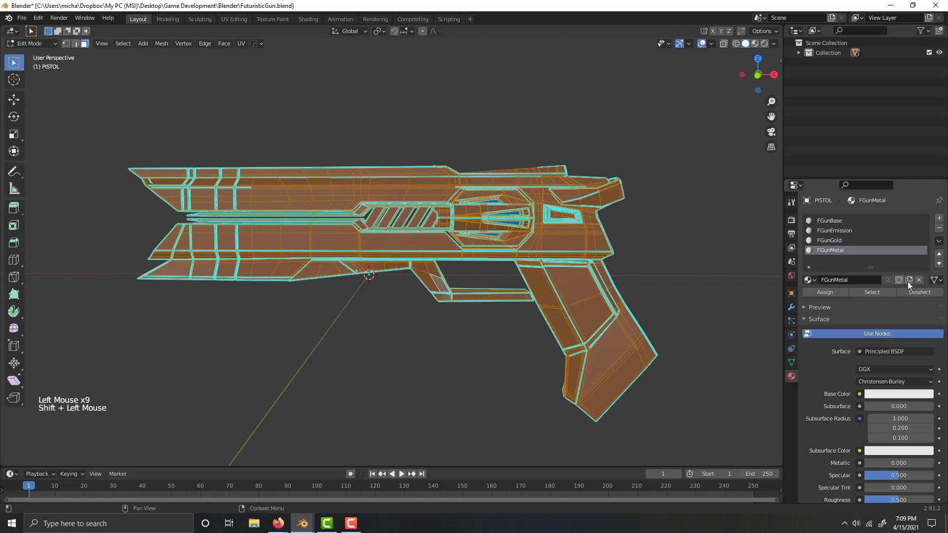
key(Tab)
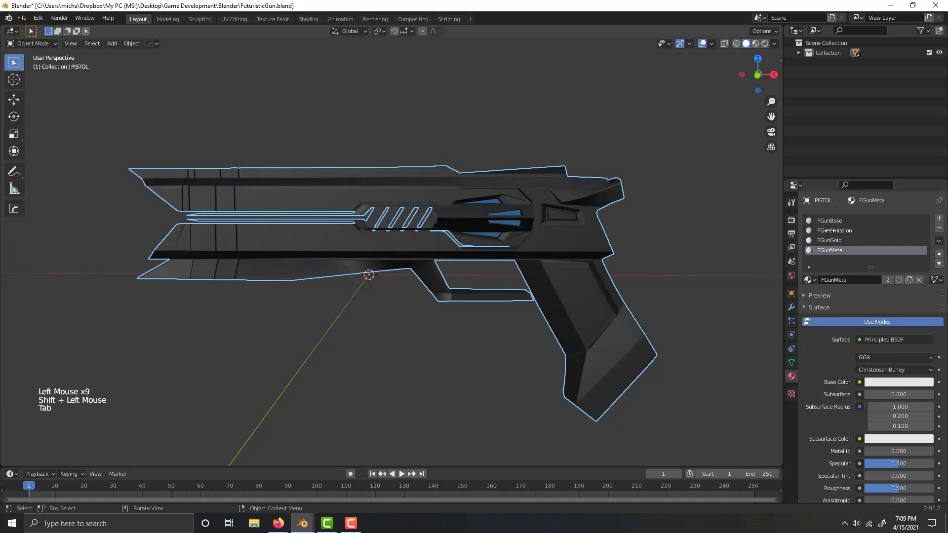
click(939, 228)
click(939, 228)
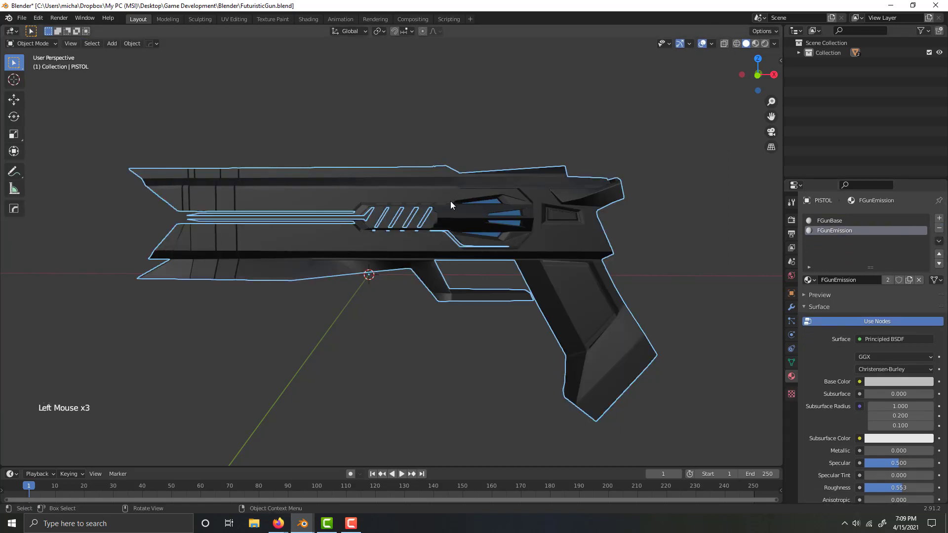
middle_drag(473, 213, 389, 164)
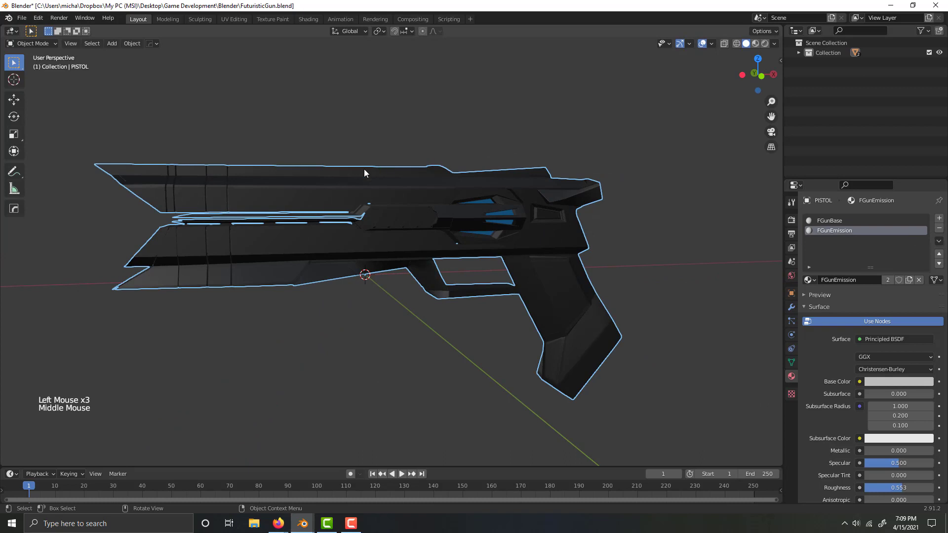
click(22, 18)
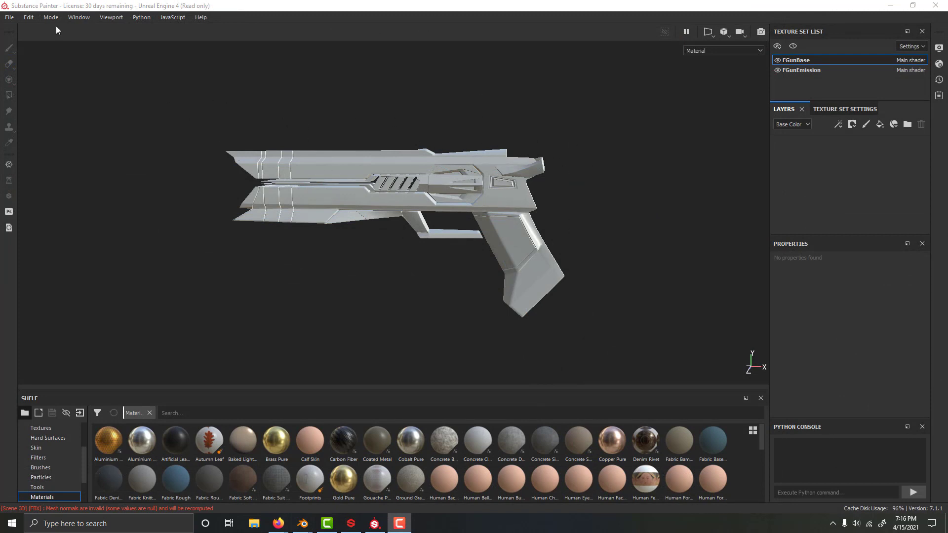
Step: In Substance Painter, open the mesh map baking settings and exclude the Normal and Thickness maps
click(28, 18)
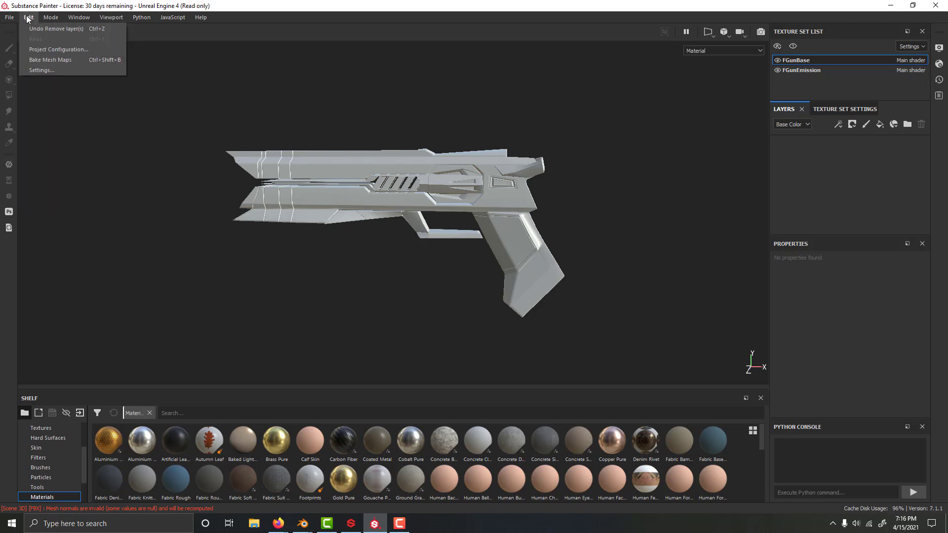
click(45, 59)
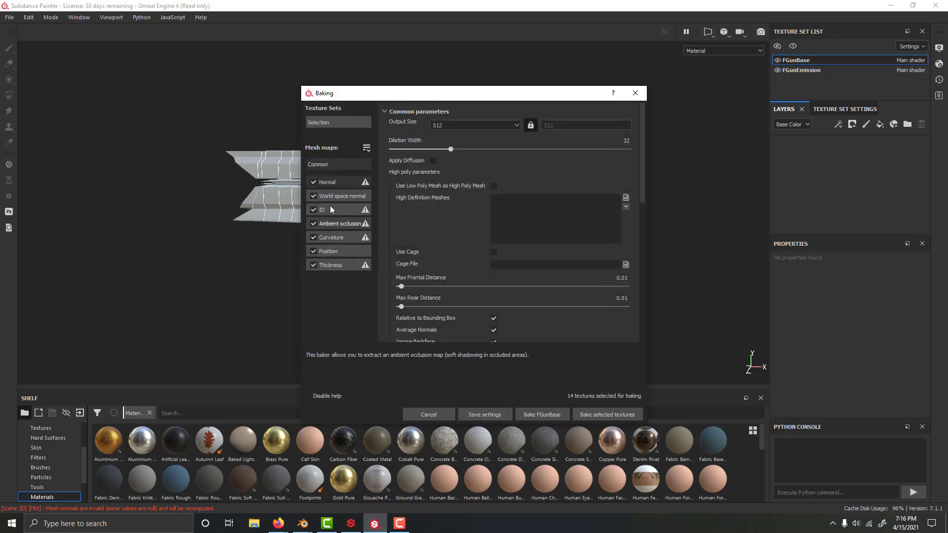
click(313, 182)
click(313, 265)
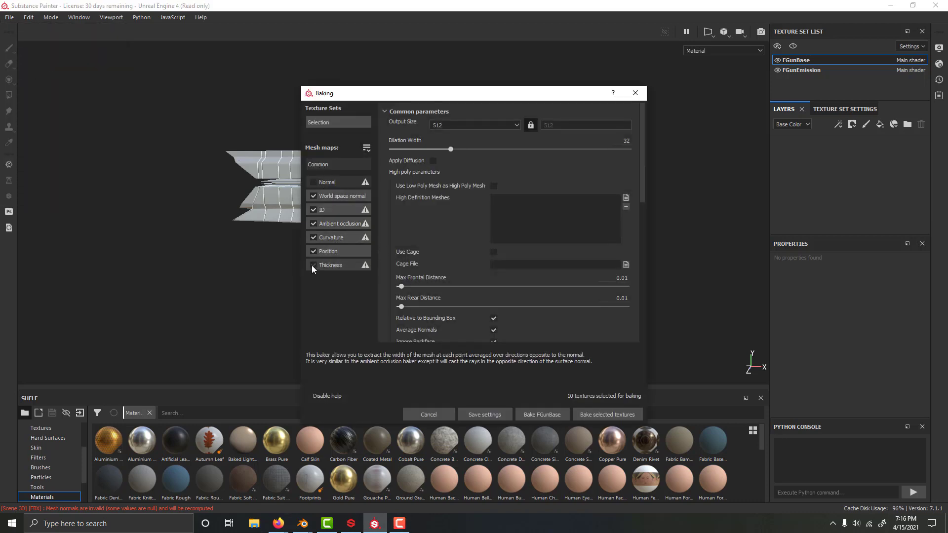
Step: Set the ID baker's color source to Vertex Color for FGunBase and bake the selected mesh maps
click(339, 212)
click(491, 138)
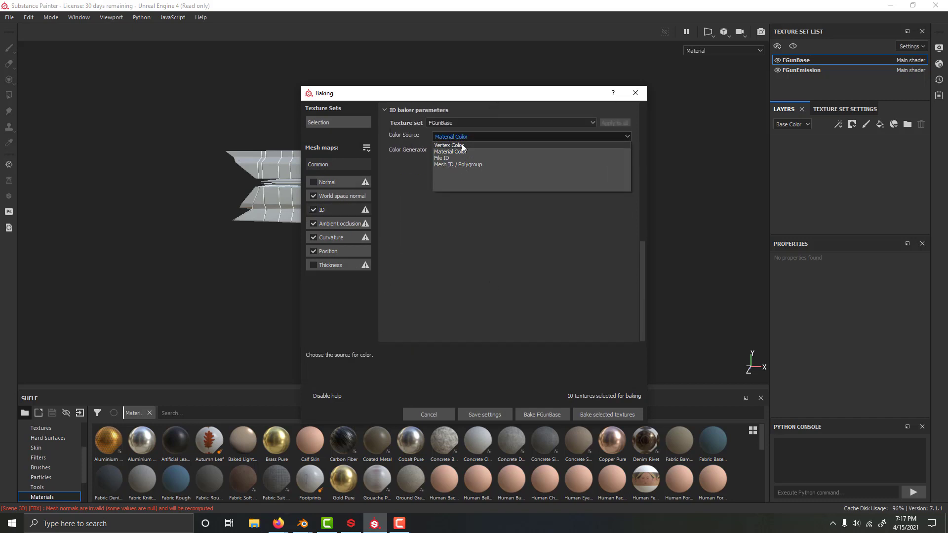
click(462, 145)
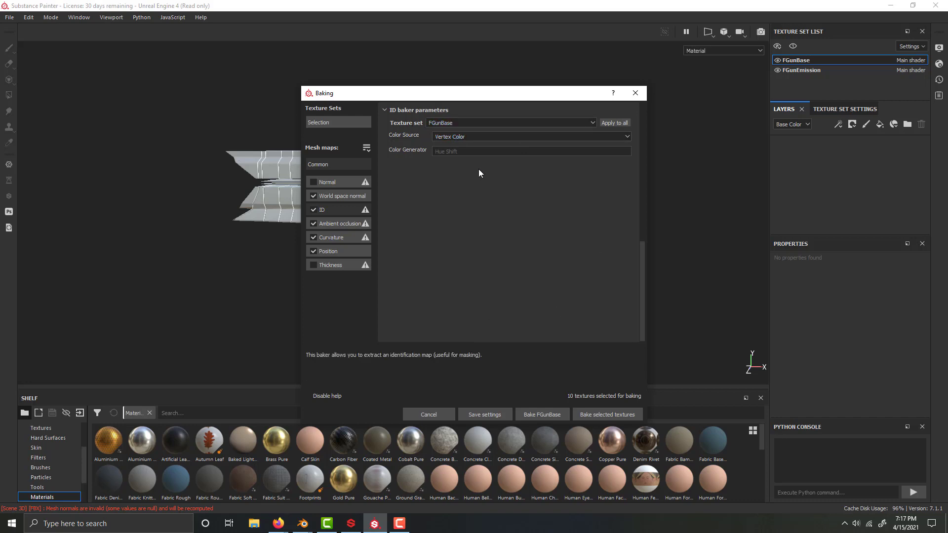
click(612, 414)
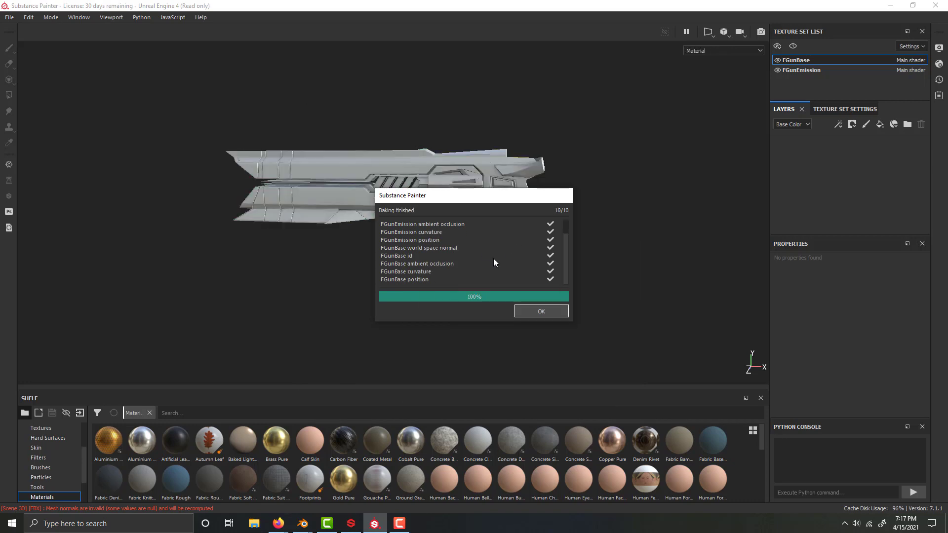
click(541, 311)
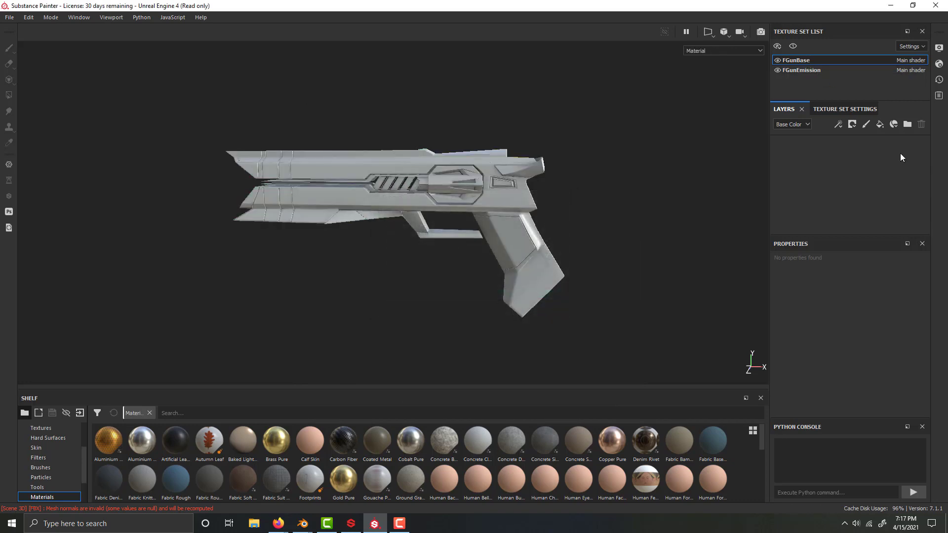
Step: Add a fill layer to the FGunBase texture set and give it a mask with color selection
click(879, 125)
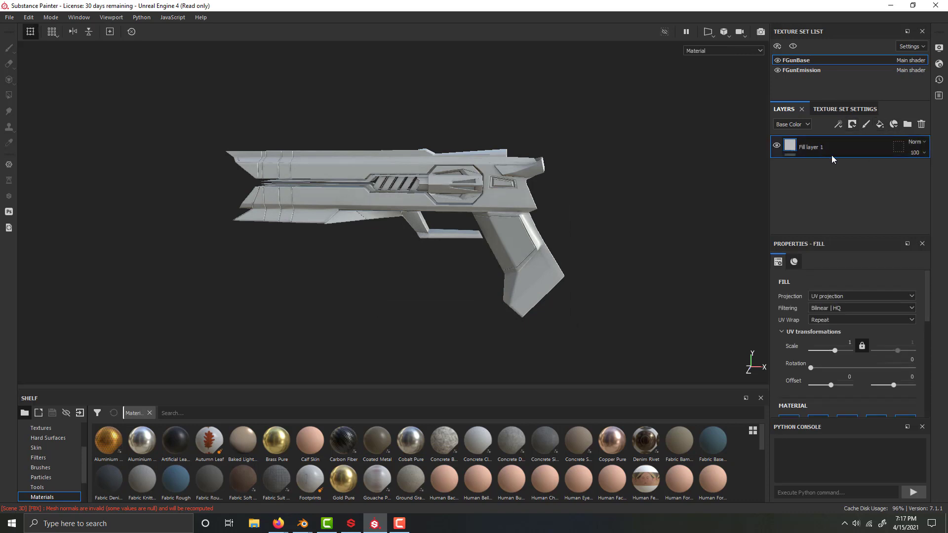
click(852, 125)
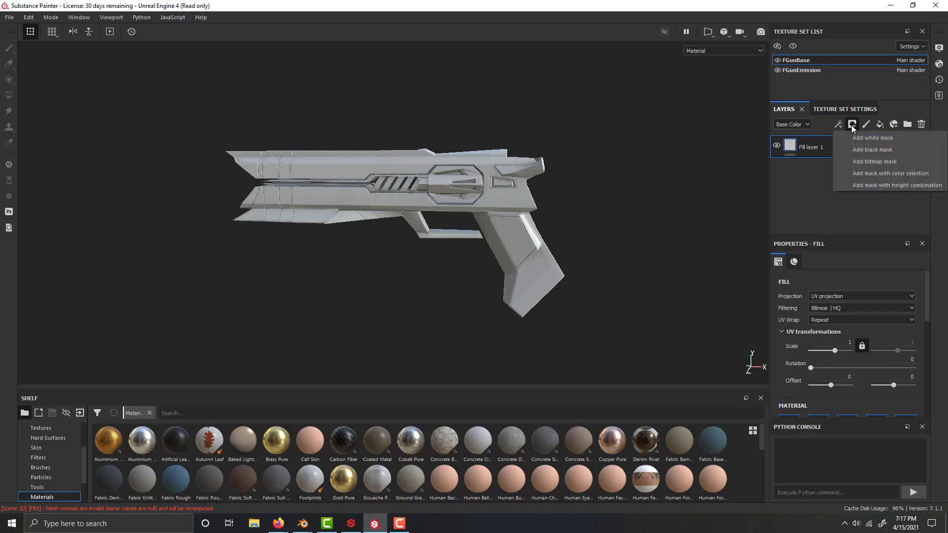
click(872, 173)
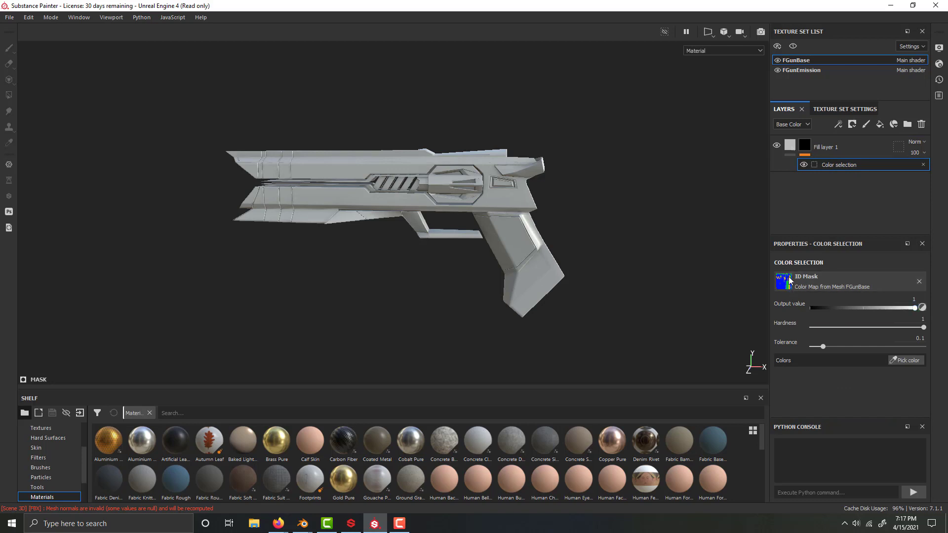
Step: Pick the pistol body's blue ID color for the fill layer's color selection mask
click(841, 281)
click(906, 360)
click(450, 191)
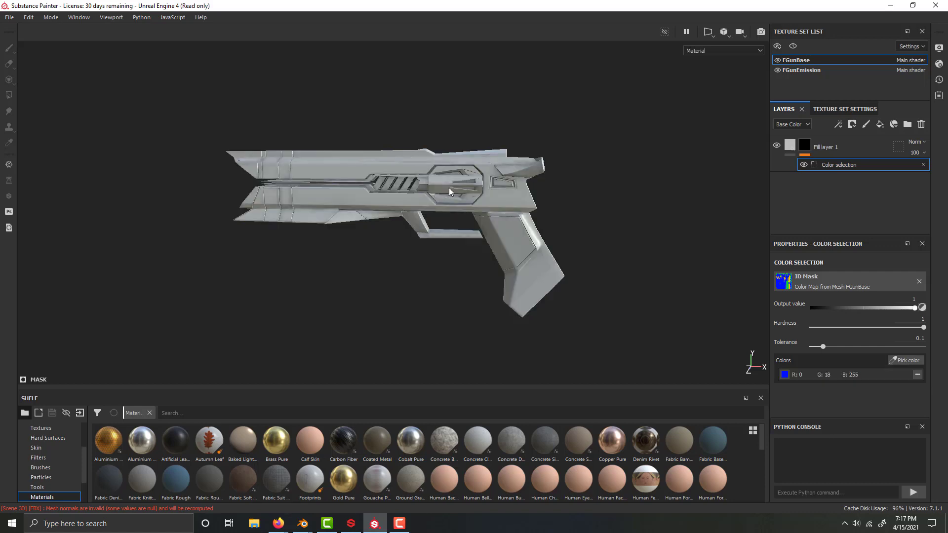
click(906, 360)
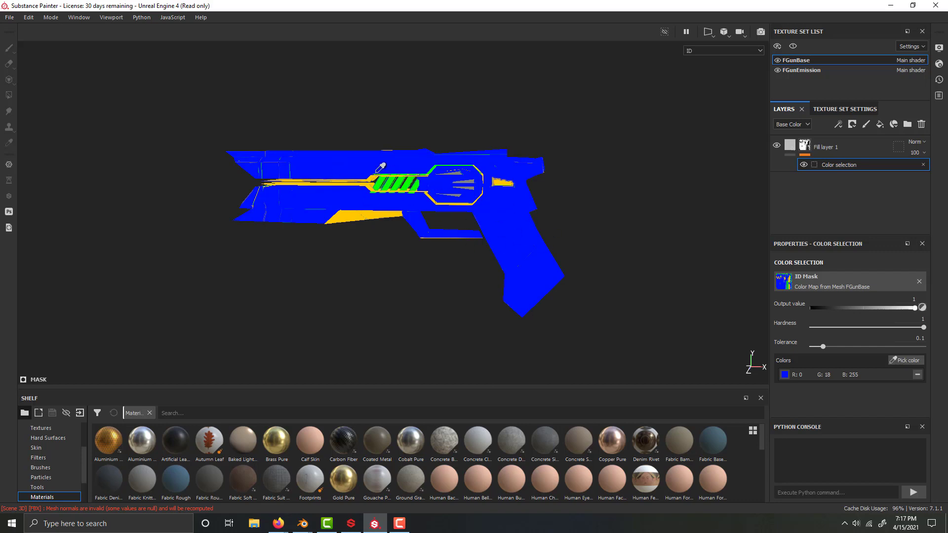
click(356, 159)
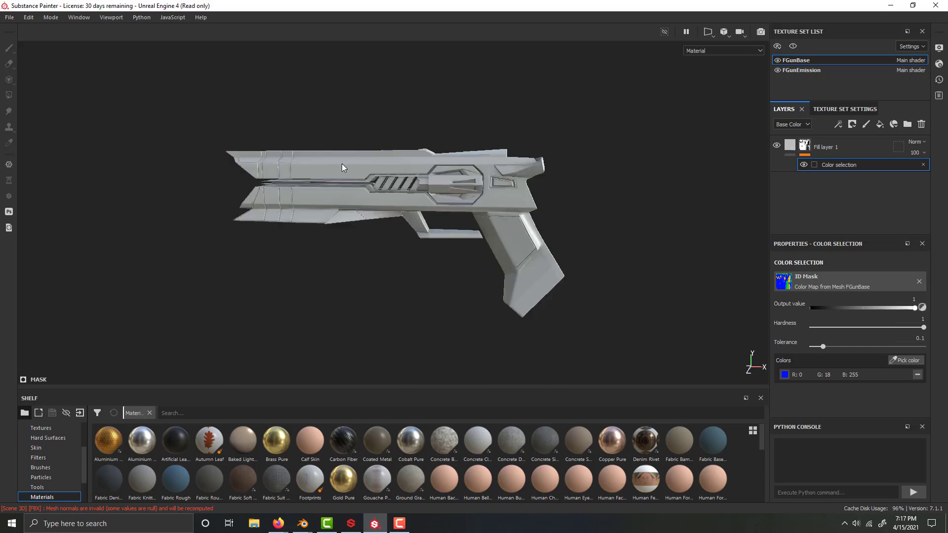
Step: Set the masked fill layer's base color to dark red
click(804, 144)
click(790, 145)
scroll(878, 338, down, 5)
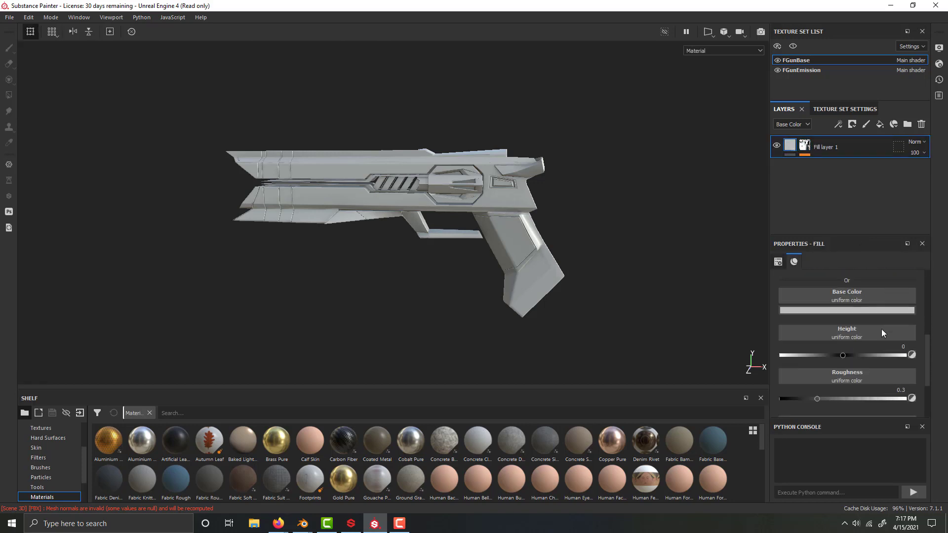
scroll(872, 353, up, 1)
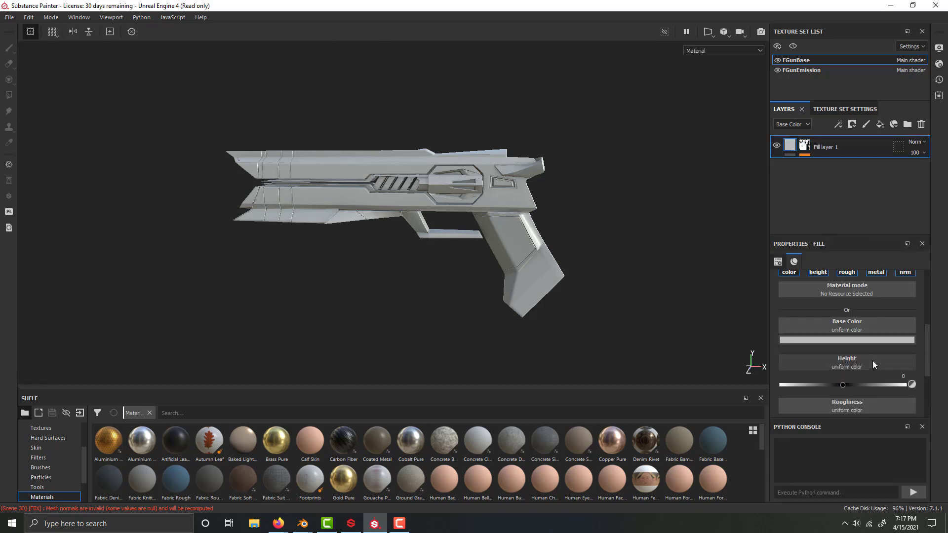
click(892, 340)
drag(860, 388, 893, 414)
click(571, 196)
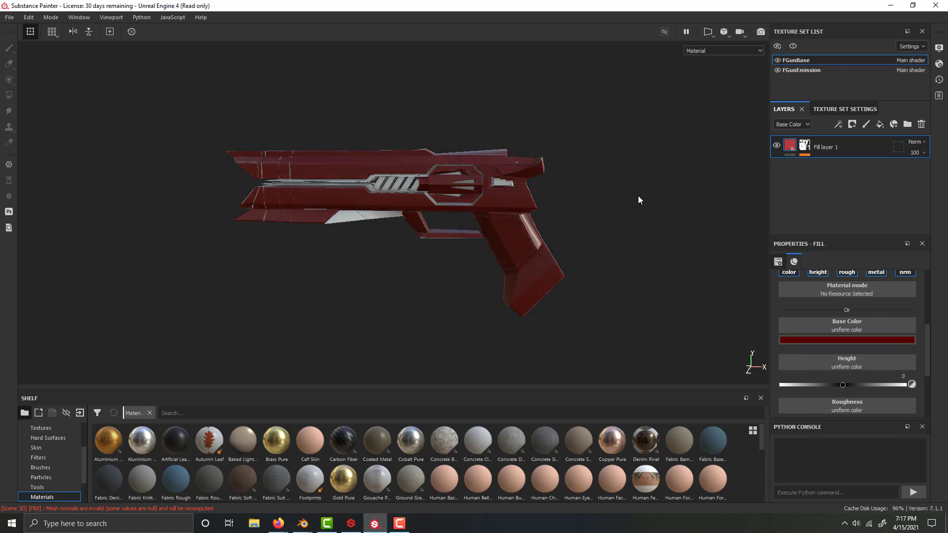